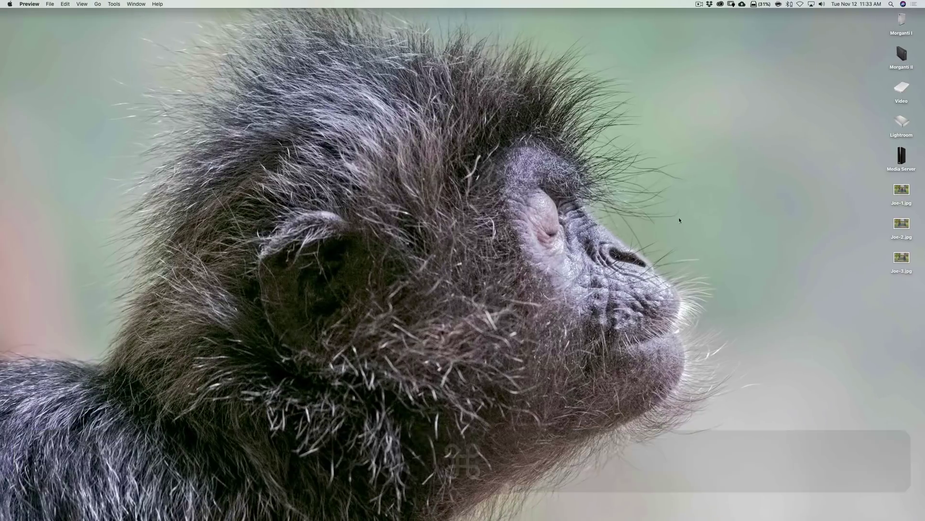
# Select the Joe-1.jpg, Joe-2.jpg and Joe-3.jpg photos in Finder and launch Photoshop from the Dock
pyautogui.click(861, 194)
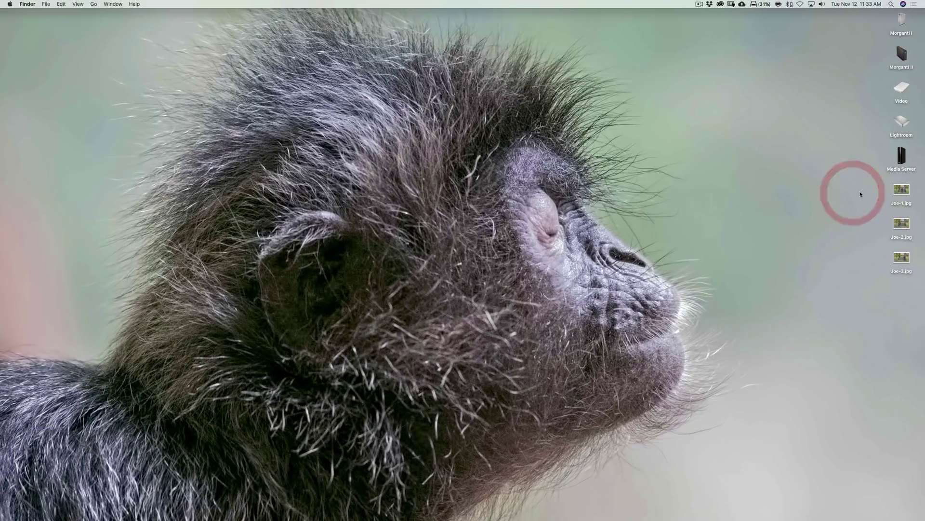
pyautogui.click(899, 189)
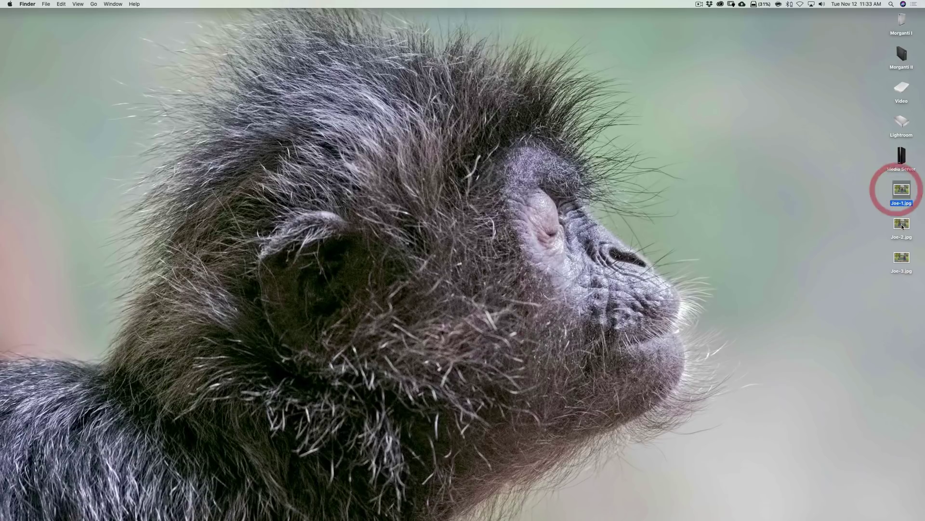
pyautogui.click(901, 224)
pyautogui.click(904, 256)
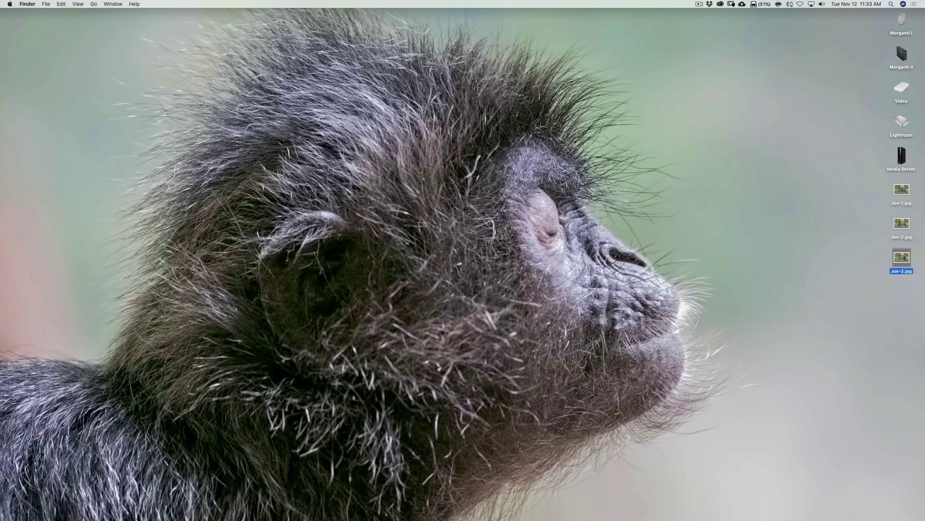
pyautogui.click(615, 504)
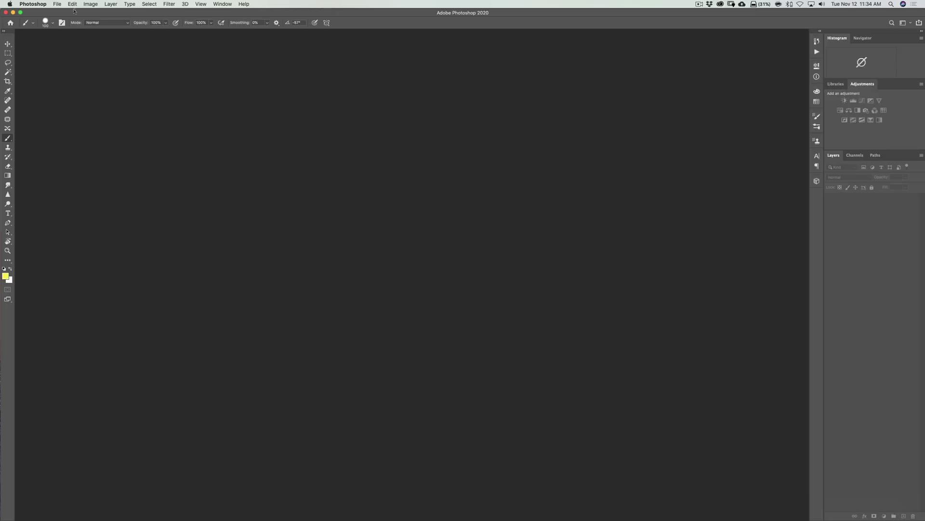
# Add Joe-1.jpg through Joe-3.jpg to Load Files into Stack with automatic alignment switched on
pyautogui.click(16, 9)
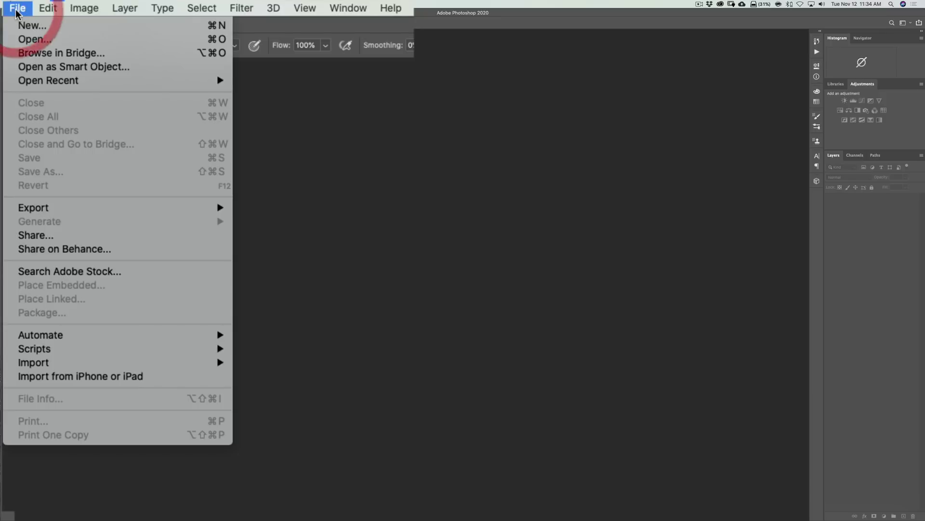
pyautogui.moveTo(125, 345)
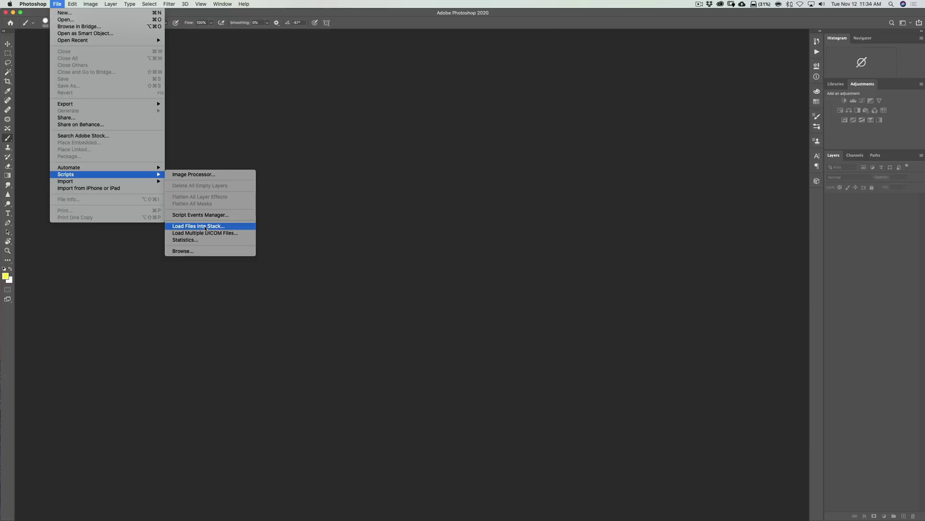
pyautogui.click(206, 227)
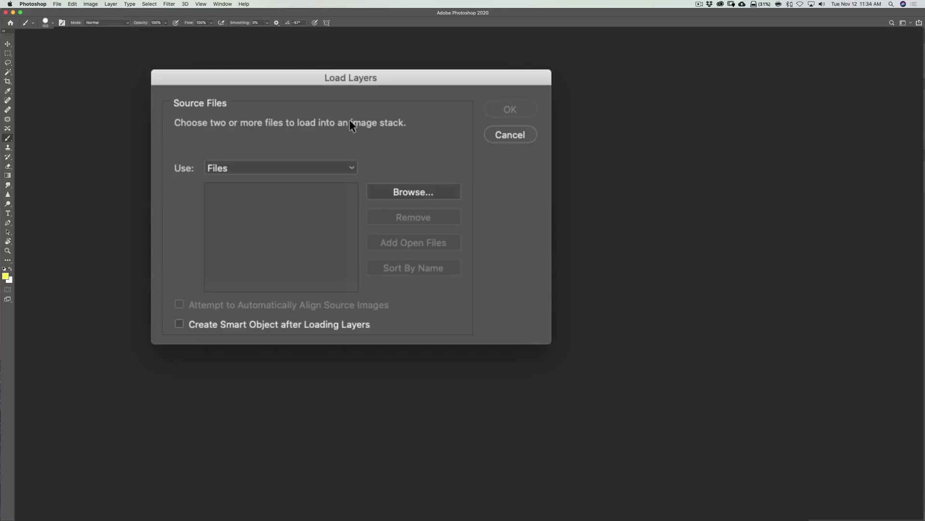
pyautogui.click(408, 191)
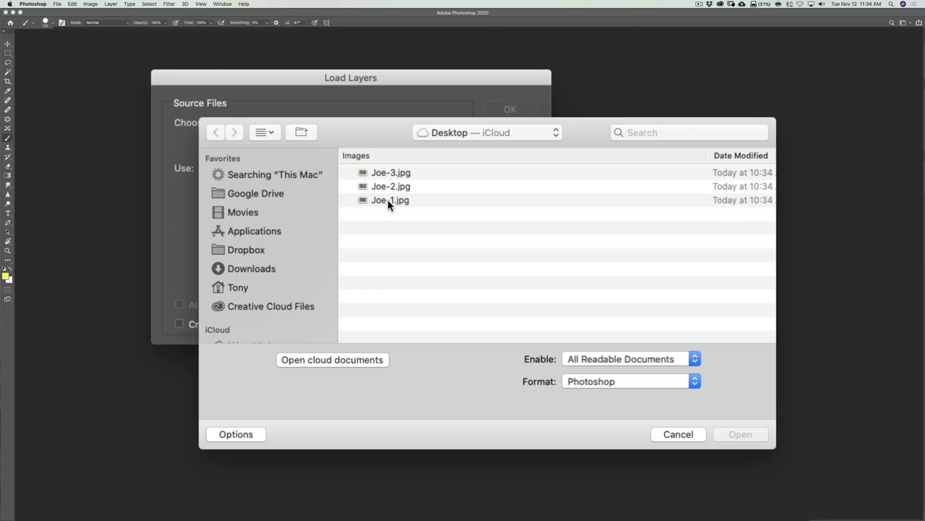
pyautogui.click(388, 200)
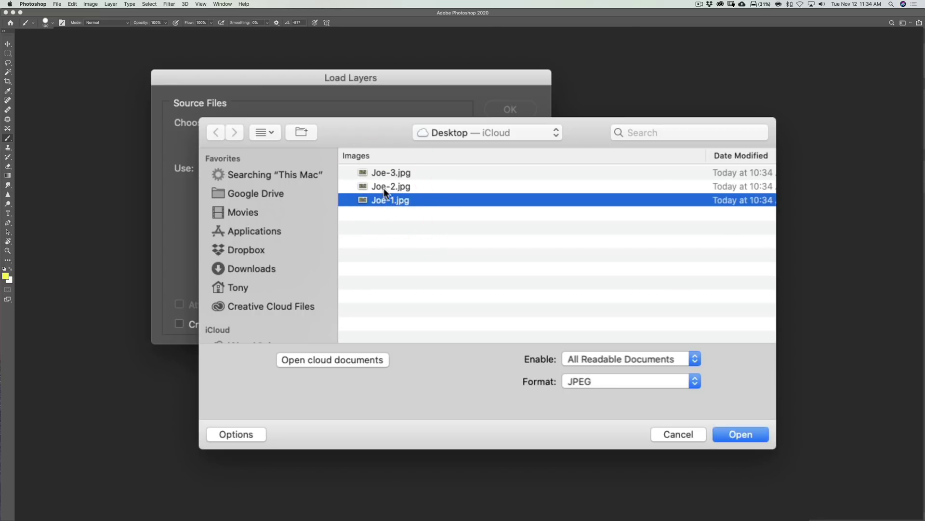
pyautogui.keyDown('shift'); pyautogui.click(380, 172); pyautogui.keyUp('shift')
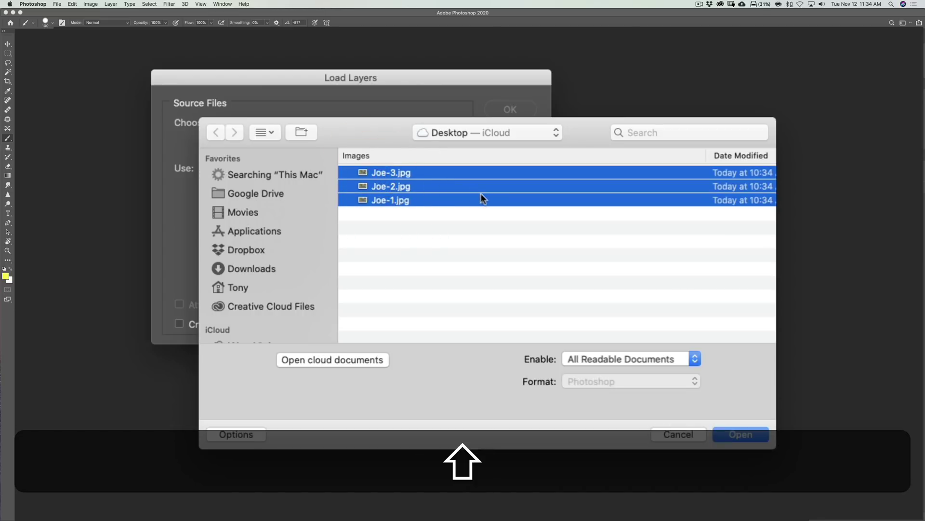
pyautogui.click(737, 435)
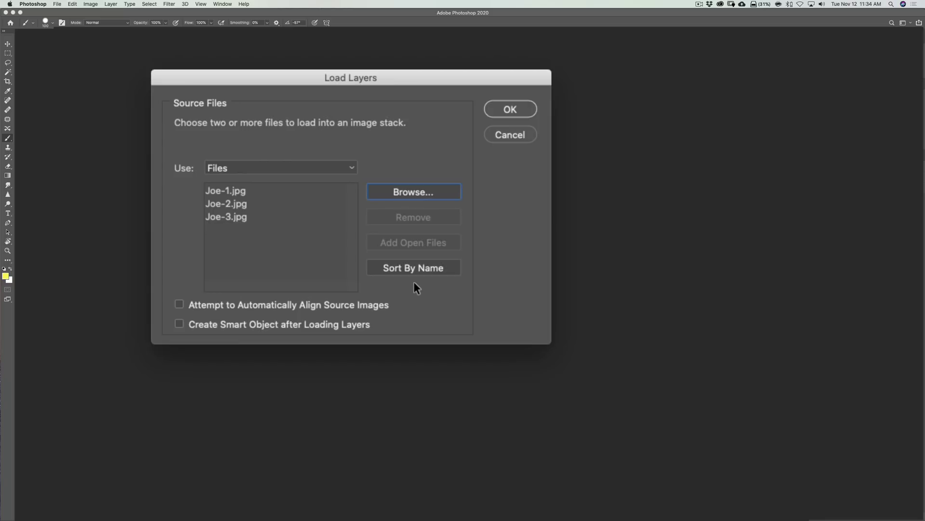
pyautogui.click(180, 304)
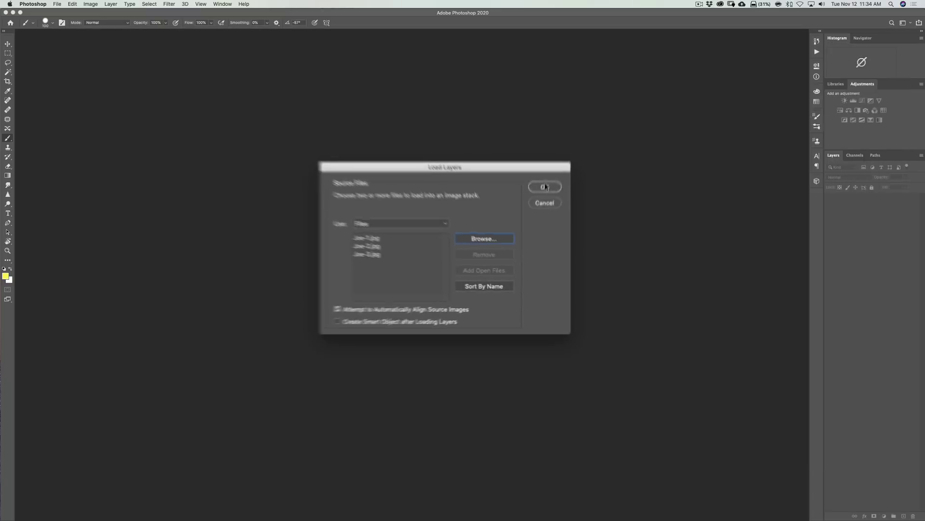
# Load the three Joe shots as aligned layers and hide the top Joe-1.jpg layer
pyautogui.click(542, 206)
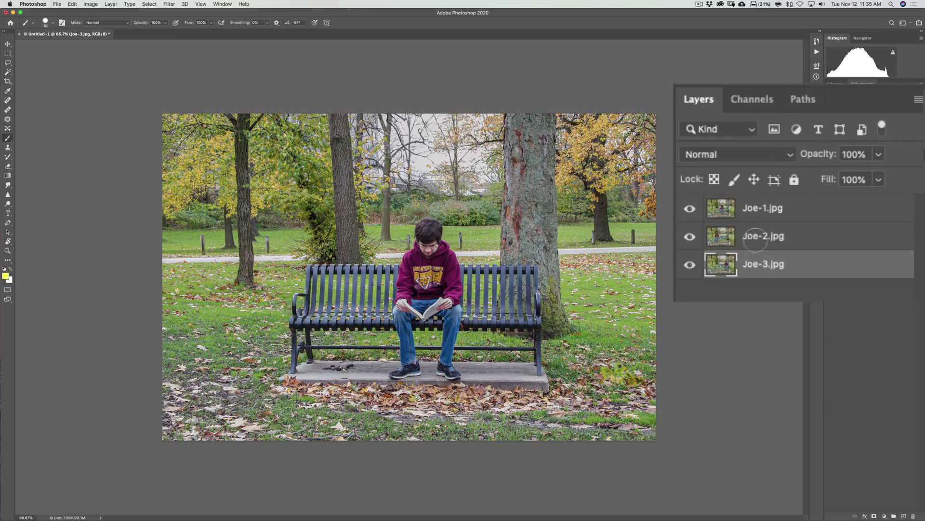
pyautogui.click(729, 209)
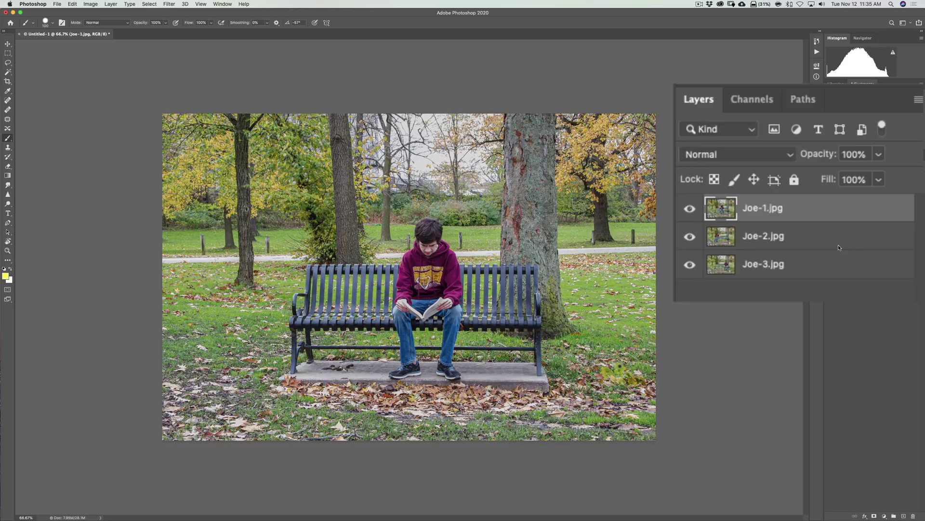
pyautogui.moveTo(716, 211)
pyautogui.mouseDown()
pyautogui.moveTo(771, 215)
pyautogui.moveTo(733, 210)
pyautogui.mouseUp()
pyautogui.click(690, 211)
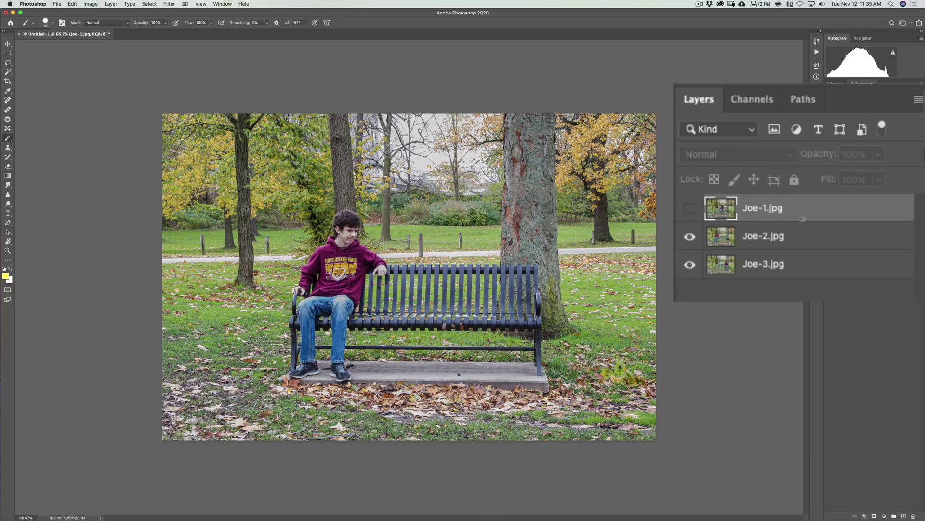
# Compare Joe-2 and Joe-3 poses by toggling Joe-2.jpg's visibility, then select Joe-2.jpg
pyautogui.click(692, 239)
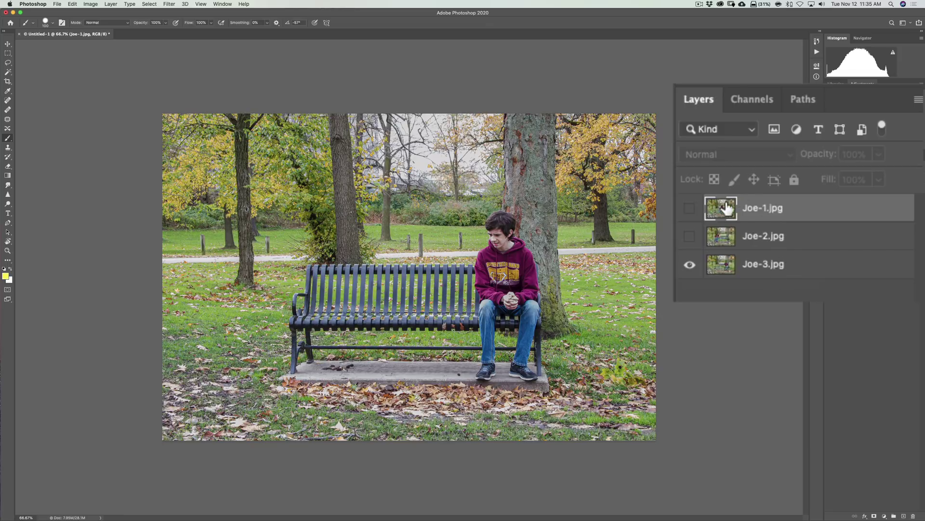
pyautogui.click(691, 237)
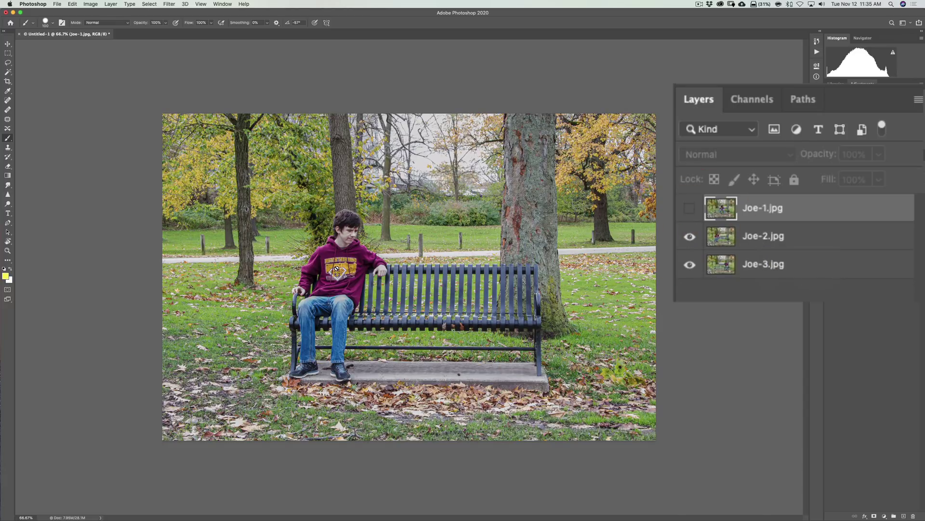
pyautogui.click(690, 237)
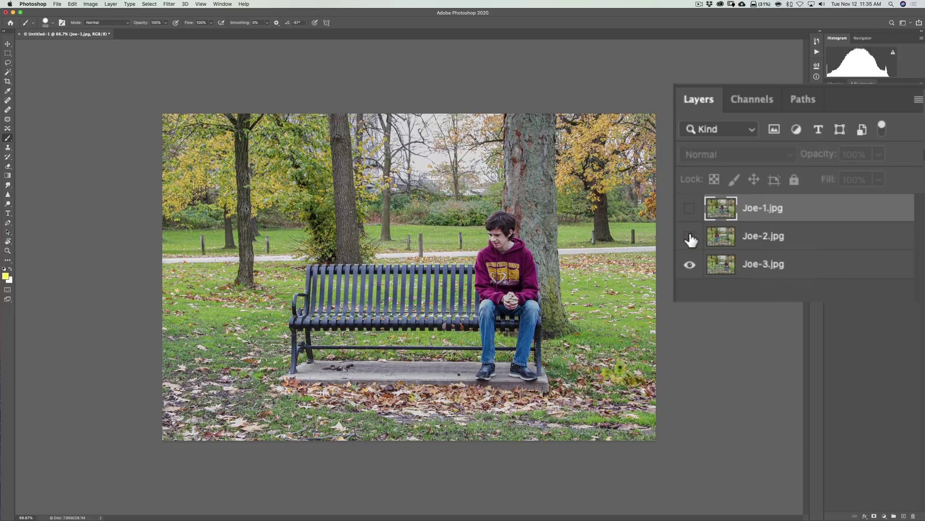
pyautogui.click(690, 238)
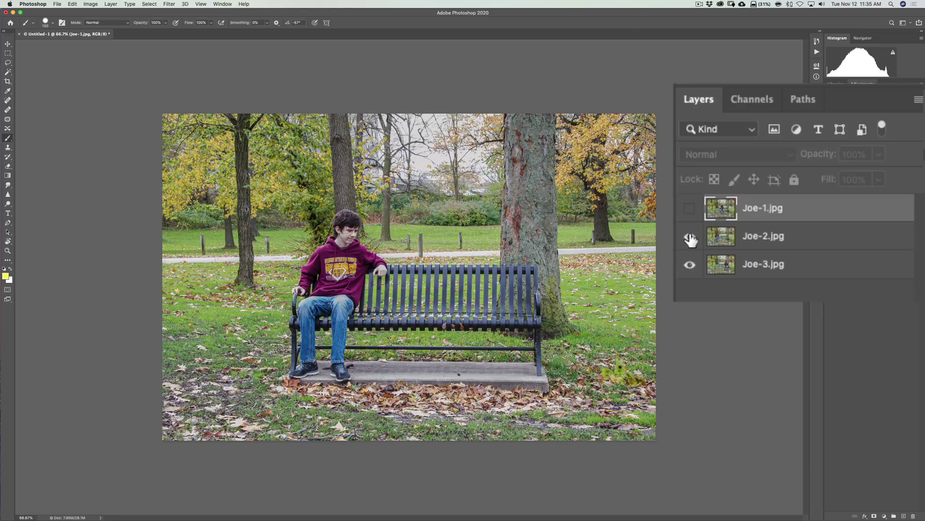
pyautogui.click(805, 238)
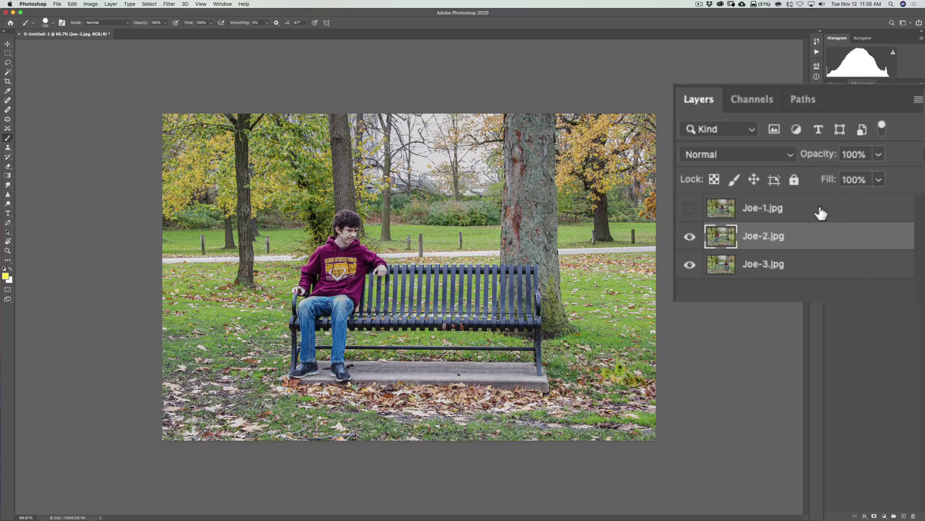
pyautogui.click(879, 210)
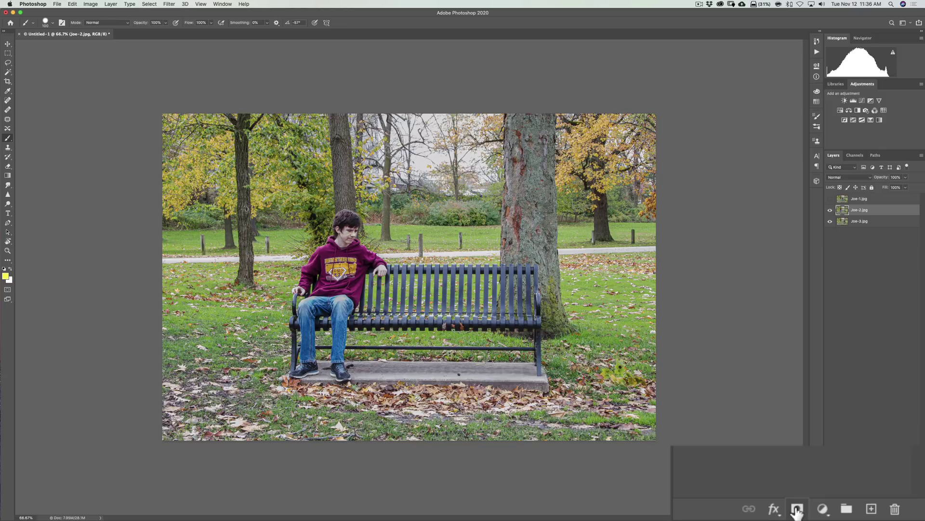
# Add a white layer mask to Joe-2.jpg and target that mask
pyautogui.click(874, 515)
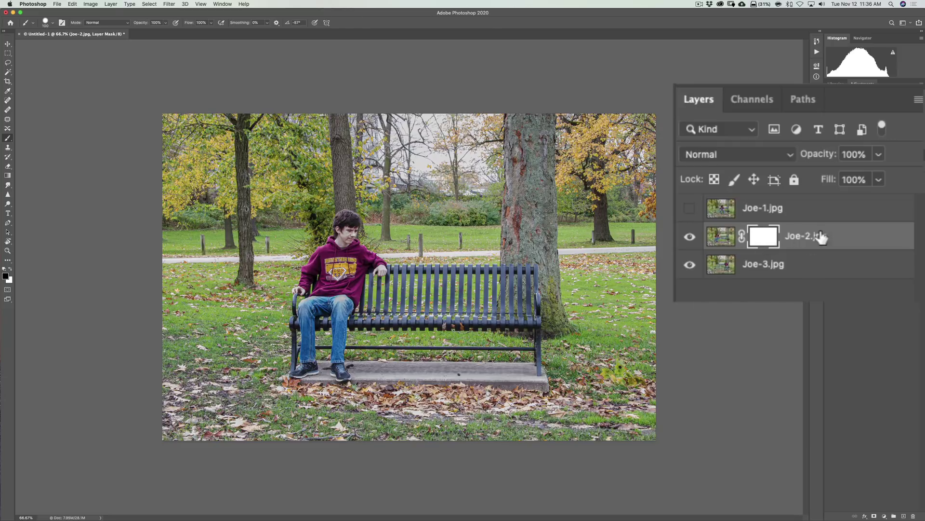
pyautogui.click(689, 238)
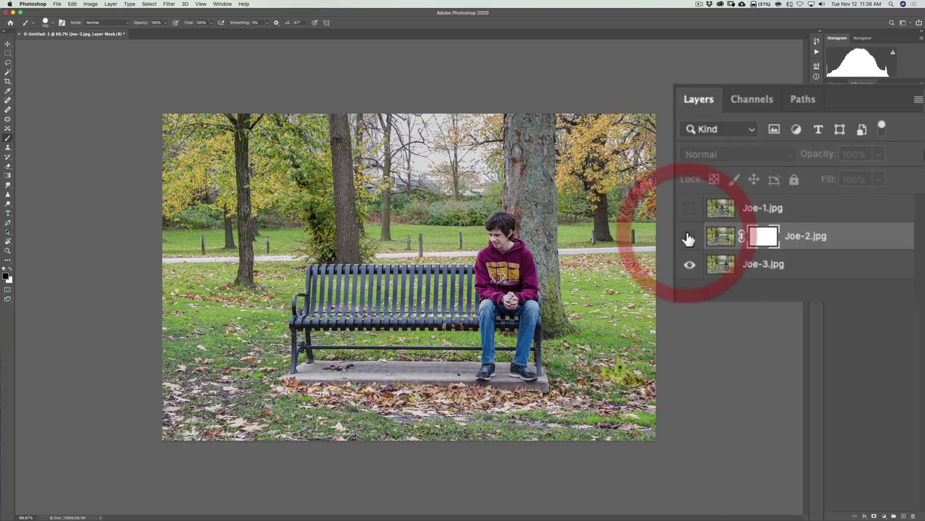
pyautogui.click(689, 238)
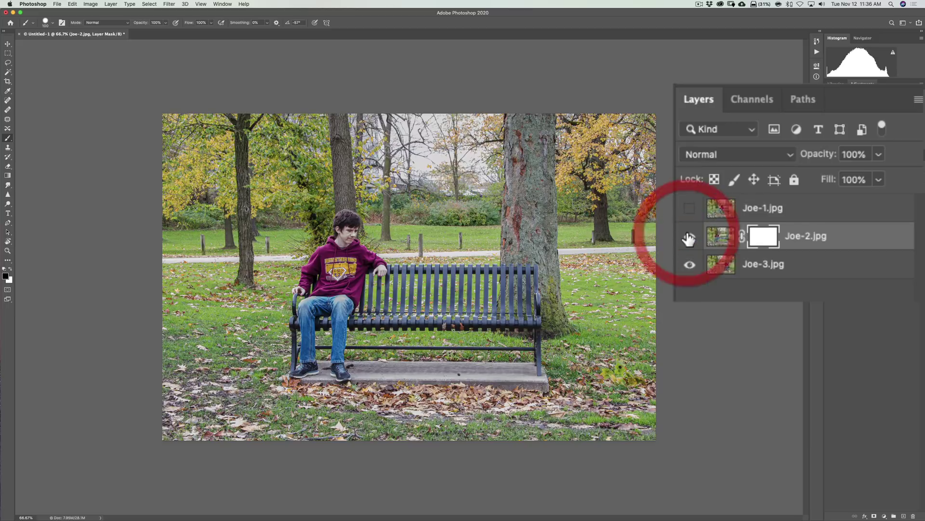
pyautogui.click(762, 238)
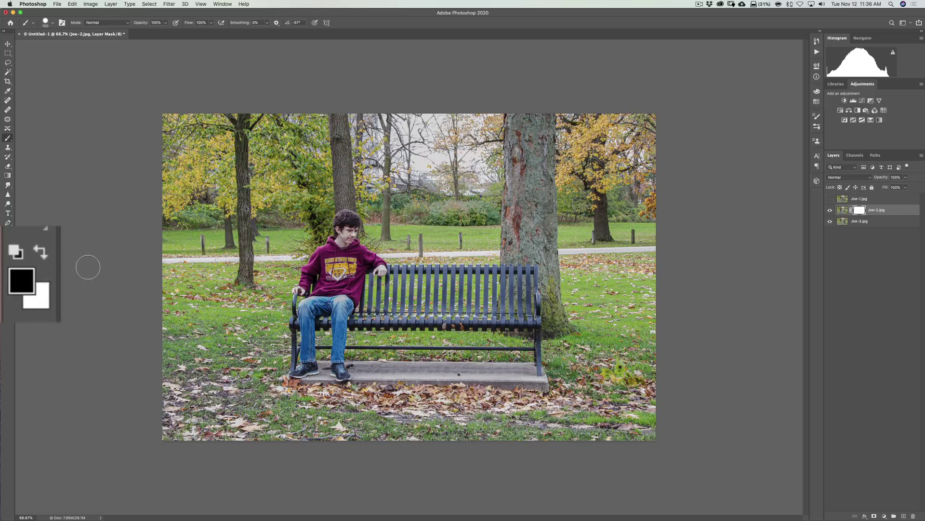
# Reset colours with black as foreground, check the layers, and retarget Joe-2.jpg's mask
pyautogui.press('d')
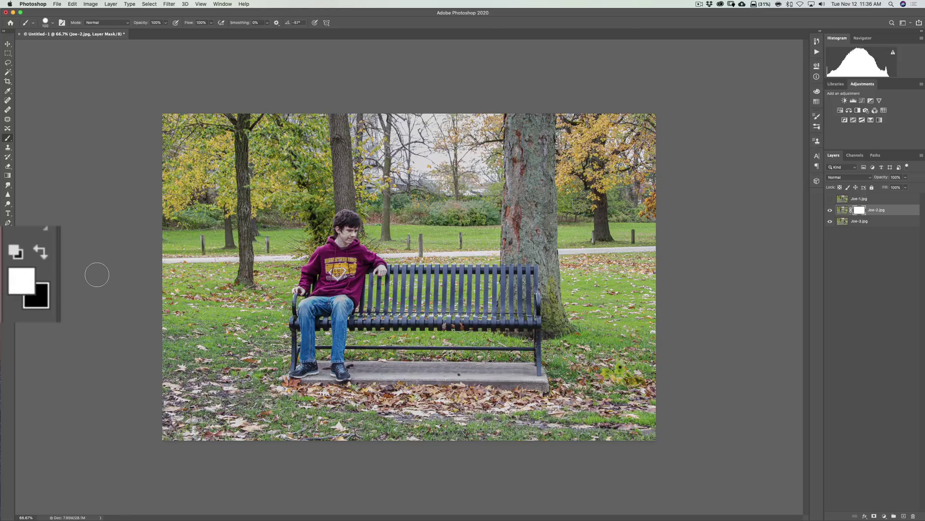
pyautogui.press('x')
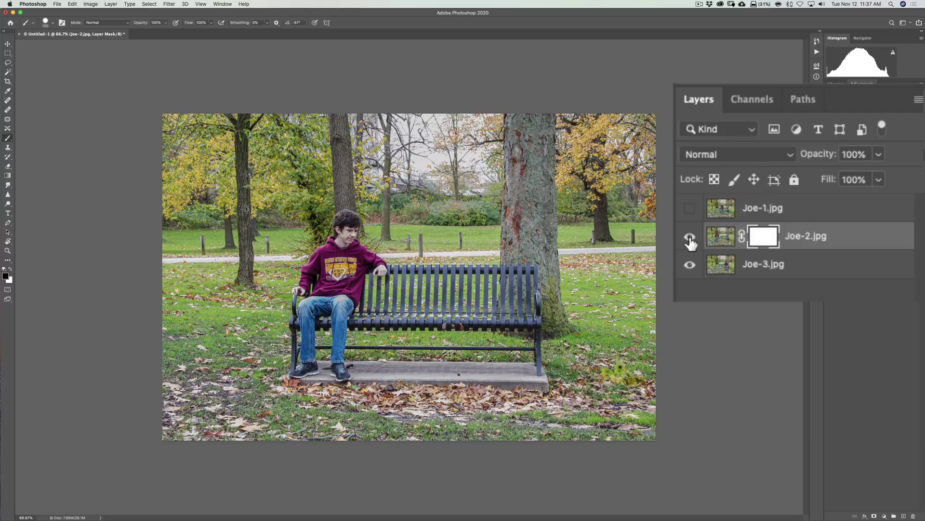
pyautogui.click(690, 236)
pyautogui.click(690, 237)
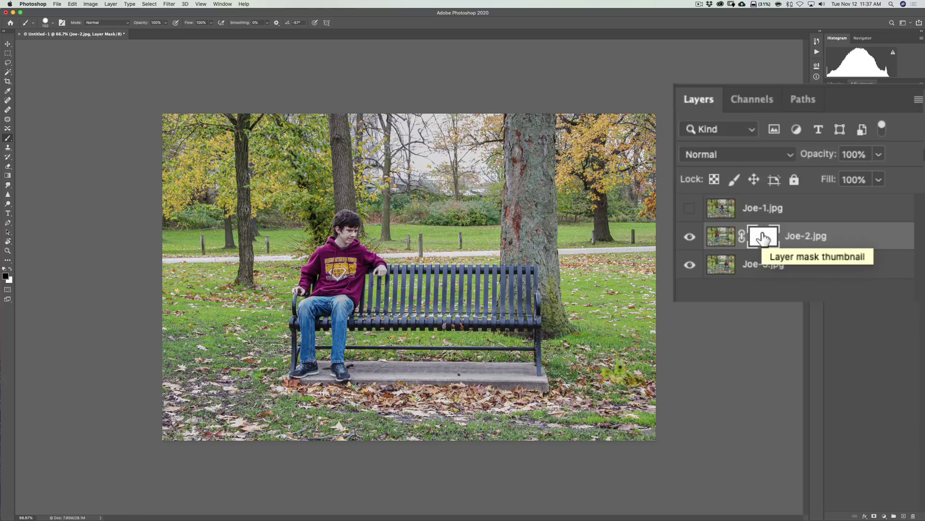
pyautogui.click(720, 235)
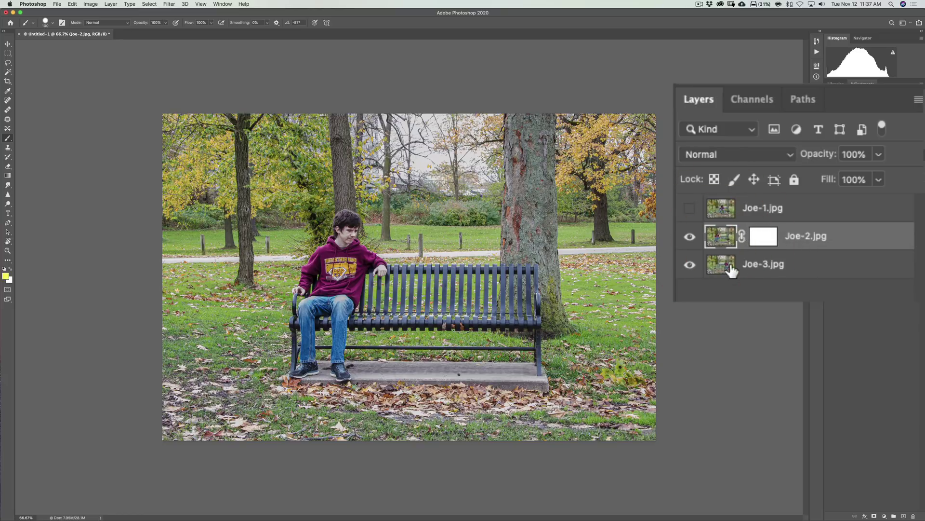
pyautogui.click(726, 272)
pyautogui.click(719, 211)
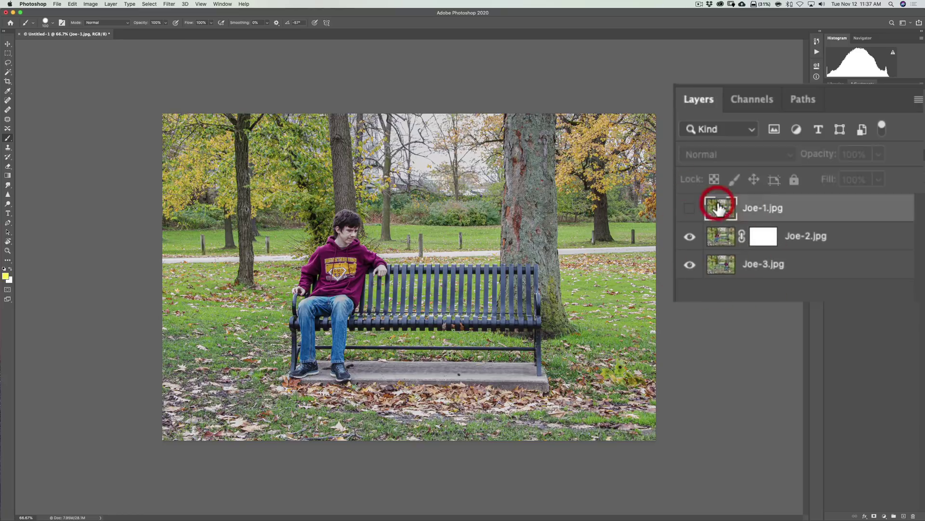
pyautogui.click(763, 237)
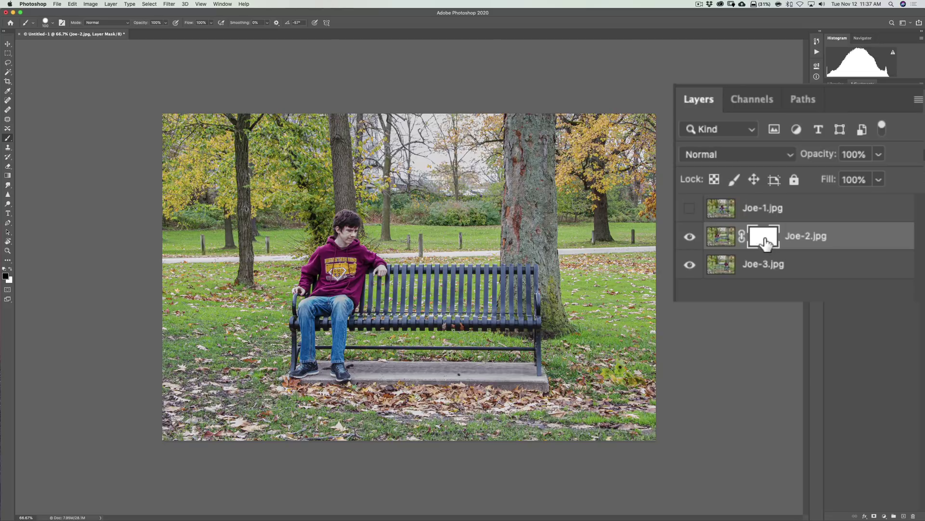
# Paint black on Joe-2.jpg's mask over the right-hand boy's hoodie, body and head
pyautogui.click(766, 241)
pyautogui.click(513, 271)
pyautogui.click(512, 272)
pyautogui.moveTo(511, 273)
pyautogui.mouseDown()
pyautogui.moveTo(506, 218)
pyautogui.moveTo(496, 231)
pyautogui.moveTo(496, 275)
pyautogui.moveTo(509, 259)
pyautogui.moveTo(528, 275)
pyautogui.moveTo(509, 232)
pyautogui.moveTo(537, 299)
pyautogui.moveTo(535, 338)
pyautogui.moveTo(521, 359)
pyautogui.moveTo(533, 375)
pyautogui.moveTo(481, 371)
pyautogui.moveTo(503, 300)
pyautogui.moveTo(490, 290)
pyautogui.moveTo(486, 255)
pyautogui.moveTo(487, 371)
pyautogui.moveTo(519, 367)
pyautogui.moveTo(531, 337)
pyautogui.moveTo(532, 320)
pyautogui.moveTo(518, 326)
pyautogui.moveTo(520, 295)
pyautogui.moveTo(506, 295)
pyautogui.moveTo(501, 221)
pyautogui.moveTo(486, 257)
pyautogui.moveTo(484, 373)
pyautogui.moveTo(530, 371)
pyautogui.moveTo(524, 243)
pyautogui.moveTo(496, 221)
pyautogui.moveTo(478, 359)
pyautogui.moveTo(501, 374)
pyautogui.moveTo(527, 372)
pyautogui.mouseUp()
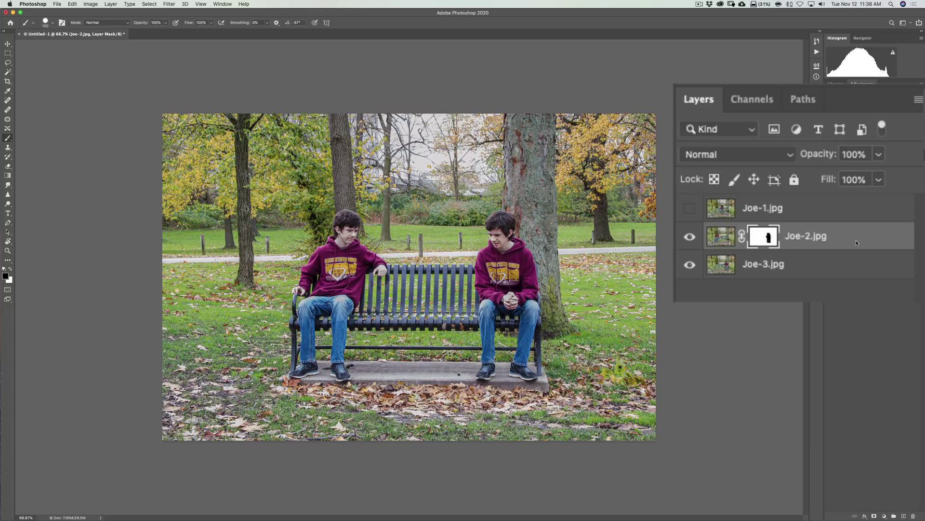
# Turn Joe-1.jpg back on and make it the active layer
pyautogui.click(686, 212)
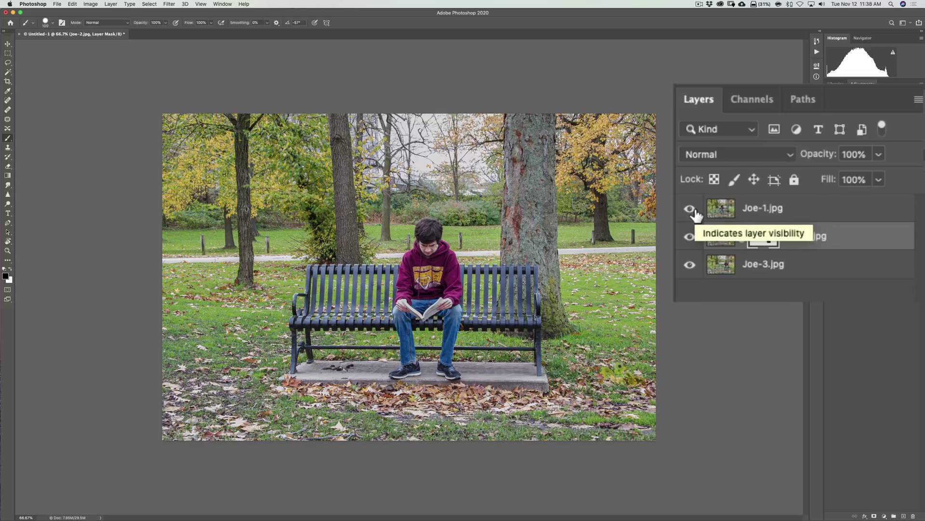
pyautogui.click(723, 215)
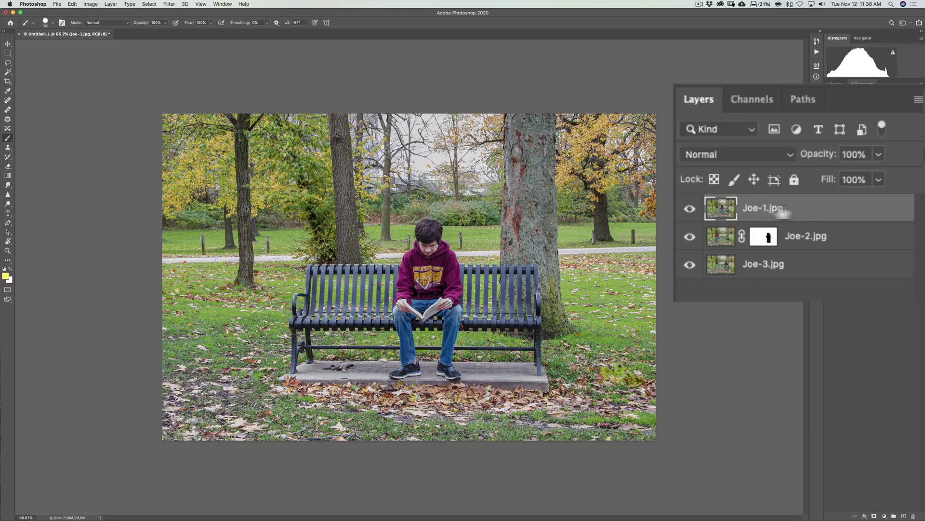
pyautogui.click(807, 237)
pyautogui.click(808, 260)
pyautogui.click(803, 209)
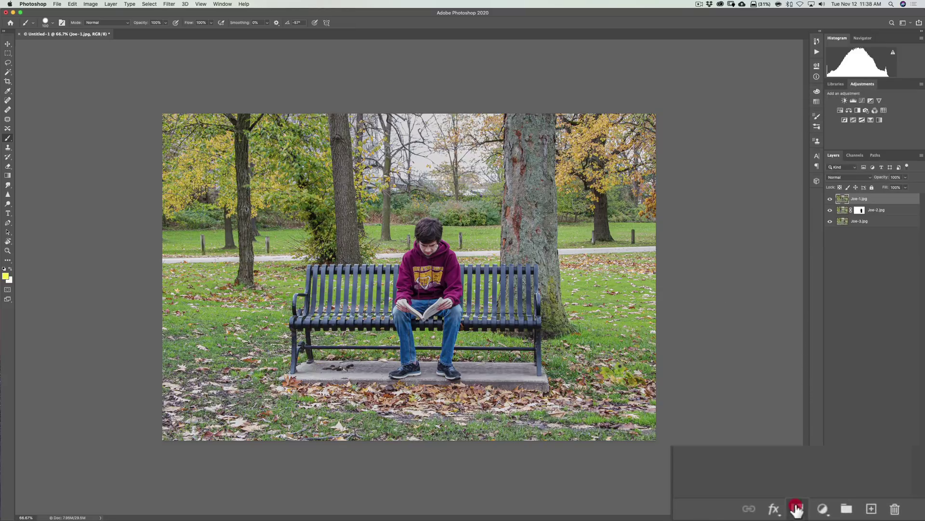
# Add a layer mask to Joe-1.jpg and brush black across it to reveal the left boy's hoodie
pyautogui.click(796, 509)
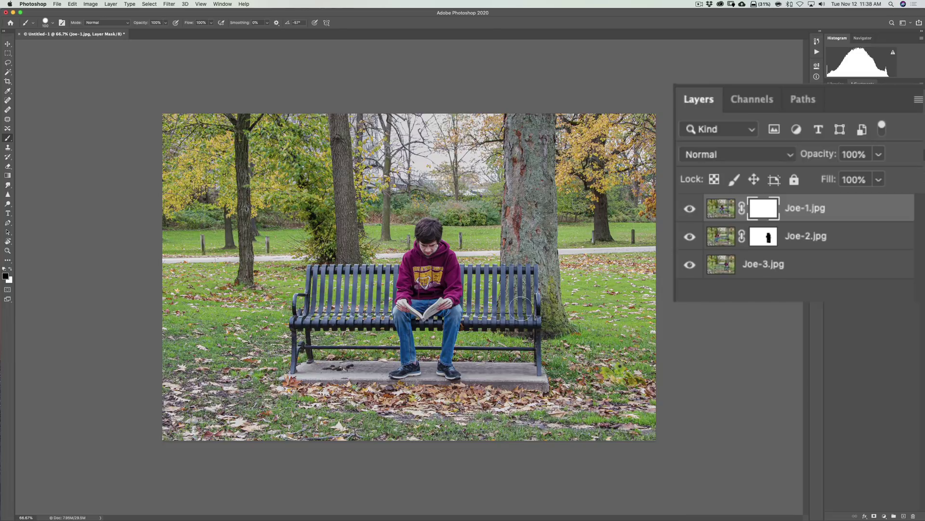
pyautogui.moveTo(332, 281)
pyautogui.mouseDown()
pyautogui.moveTo(313, 275)
pyautogui.moveTo(298, 292)
pyautogui.moveTo(342, 223)
pyautogui.moveTo(349, 221)
pyautogui.moveTo(368, 278)
pyautogui.moveTo(385, 275)
pyautogui.moveTo(377, 283)
pyautogui.moveTo(520, 243)
pyautogui.mouseUp()
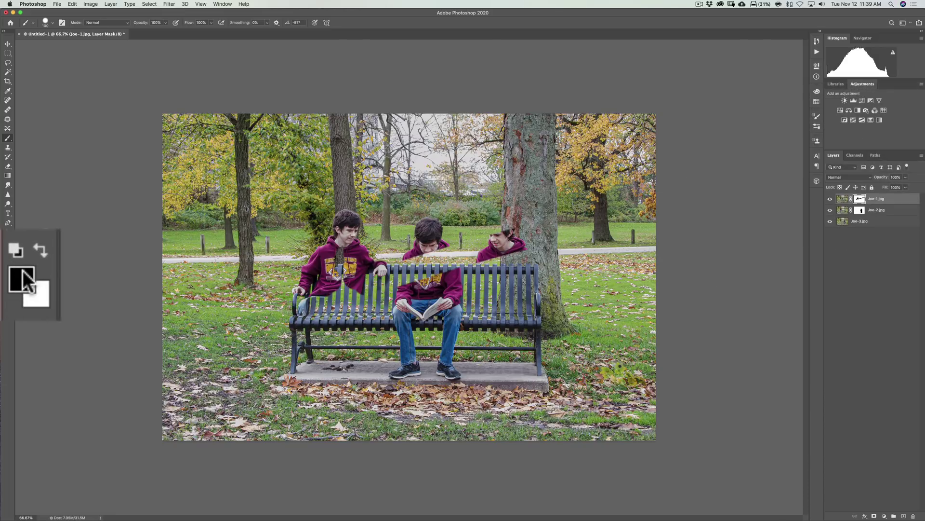
# Paint white to restore the middle boy's torso and shoulder, then black to reveal the left boy
pyautogui.press('x')
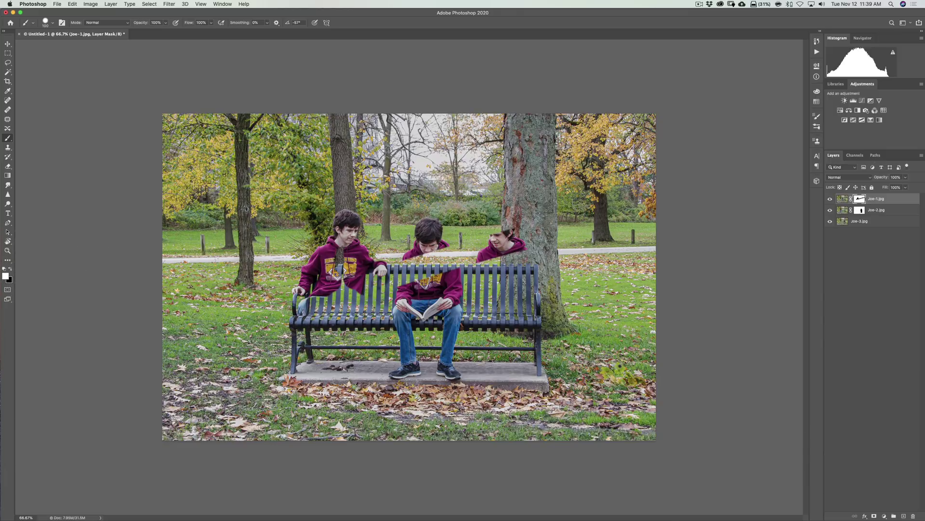
pyautogui.moveTo(401, 249)
pyautogui.mouseDown()
pyautogui.moveTo(397, 308)
pyautogui.moveTo(425, 219)
pyautogui.moveTo(433, 263)
pyautogui.mouseUp()
pyautogui.moveTo(436, 230)
pyautogui.mouseDown()
pyautogui.moveTo(451, 258)
pyautogui.moveTo(455, 250)
pyautogui.moveTo(444, 249)
pyautogui.moveTo(465, 247)
pyautogui.moveTo(455, 235)
pyautogui.mouseUp()
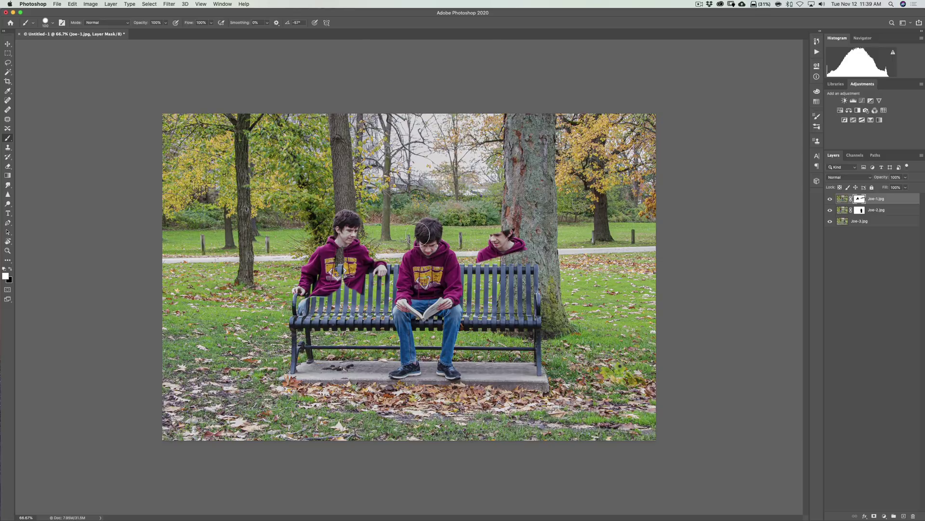
pyautogui.press('x')
pyautogui.moveTo(349, 253)
pyautogui.mouseDown()
pyautogui.moveTo(340, 263)
pyautogui.moveTo(348, 285)
pyautogui.moveTo(350, 246)
pyautogui.moveTo(356, 284)
pyautogui.moveTo(366, 270)
pyautogui.moveTo(360, 322)
pyautogui.moveTo(337, 337)
pyautogui.moveTo(323, 299)
pyautogui.moveTo(298, 319)
pyautogui.moveTo(306, 372)
pyautogui.moveTo(299, 369)
pyautogui.moveTo(311, 378)
pyautogui.moveTo(346, 371)
pyautogui.moveTo(338, 346)
pyautogui.mouseUp()
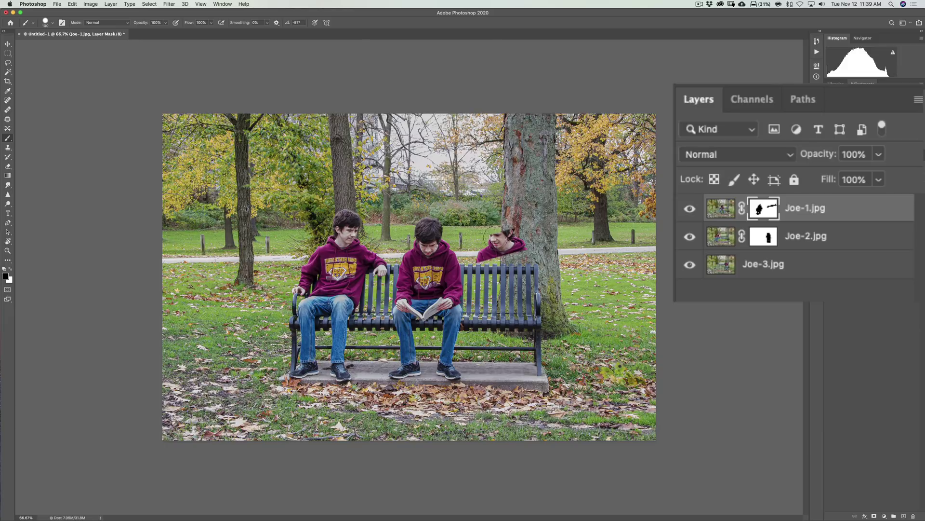
# Brush black down Joe-1.jpg's mask over the right boy, including the top of his head
pyautogui.moveTo(492, 231)
pyautogui.mouseDown()
pyautogui.moveTo(530, 254)
pyautogui.moveTo(533, 342)
pyautogui.moveTo(531, 375)
pyautogui.moveTo(521, 380)
pyautogui.moveTo(532, 377)
pyautogui.moveTo(528, 353)
pyautogui.moveTo(515, 376)
pyautogui.moveTo(508, 370)
pyautogui.moveTo(510, 256)
pyautogui.moveTo(492, 224)
pyautogui.moveTo(484, 285)
pyautogui.moveTo(498, 264)
pyautogui.moveTo(499, 338)
pyautogui.moveTo(509, 324)
pyautogui.moveTo(483, 376)
pyautogui.moveTo(480, 269)
pyautogui.moveTo(498, 219)
pyautogui.moveTo(517, 234)
pyautogui.moveTo(524, 266)
pyautogui.moveTo(524, 254)
pyautogui.moveTo(529, 359)
pyautogui.moveTo(518, 379)
pyautogui.moveTo(494, 377)
pyautogui.moveTo(483, 361)
pyautogui.moveTo(489, 289)
pyautogui.moveTo(511, 301)
pyautogui.moveTo(497, 220)
pyautogui.moveTo(511, 227)
pyautogui.moveTo(494, 282)
pyautogui.mouseUp()
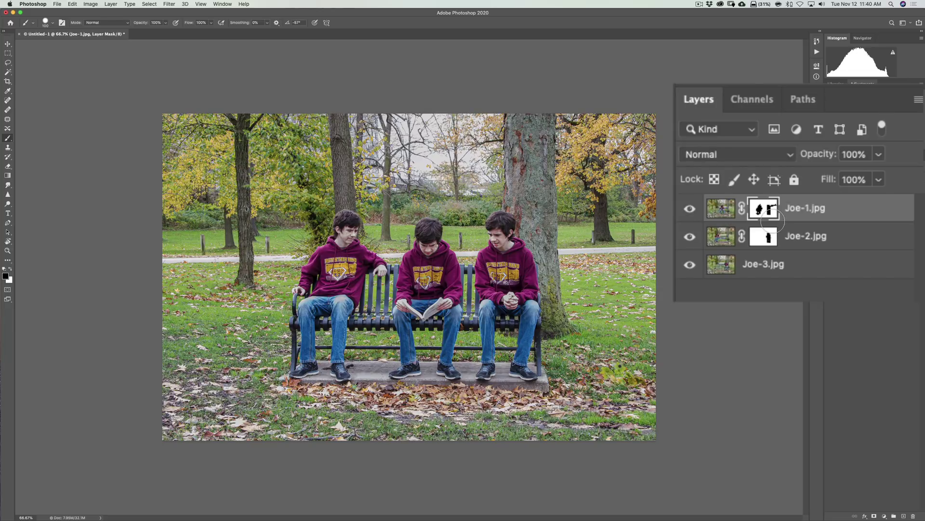
# View Joe-2.jpg's mask on its own and fill its white notch with black
pyautogui.click(689, 208)
pyautogui.click(720, 236)
pyautogui.press('super+d')
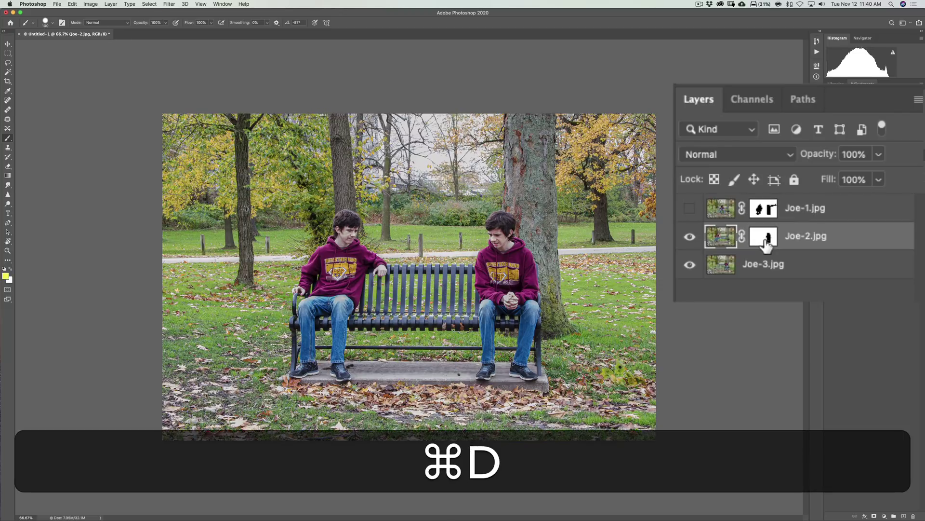
pyautogui.keyDown('alt'); pyautogui.click(765, 243); pyautogui.keyUp('alt')
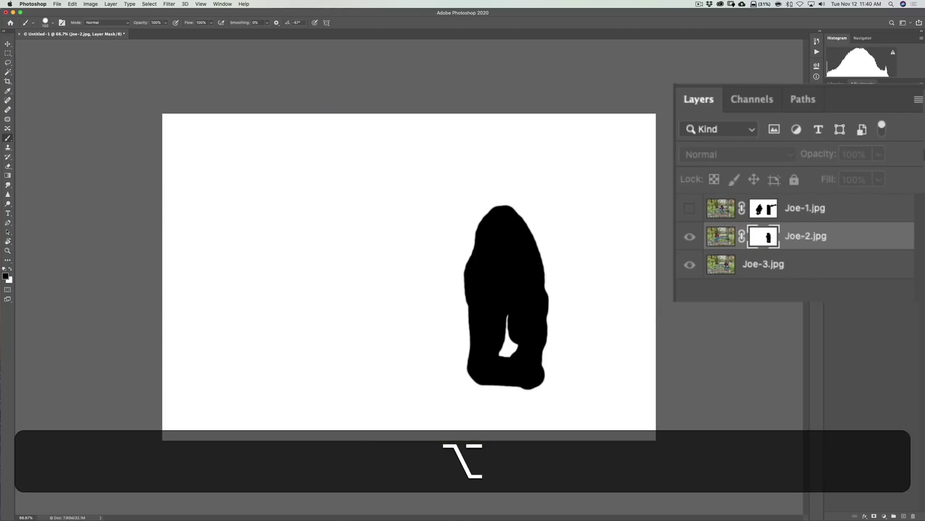
pyautogui.moveTo(513, 318)
pyautogui.mouseDown()
pyautogui.moveTo(506, 312)
pyautogui.moveTo(504, 363)
pyautogui.mouseUp()
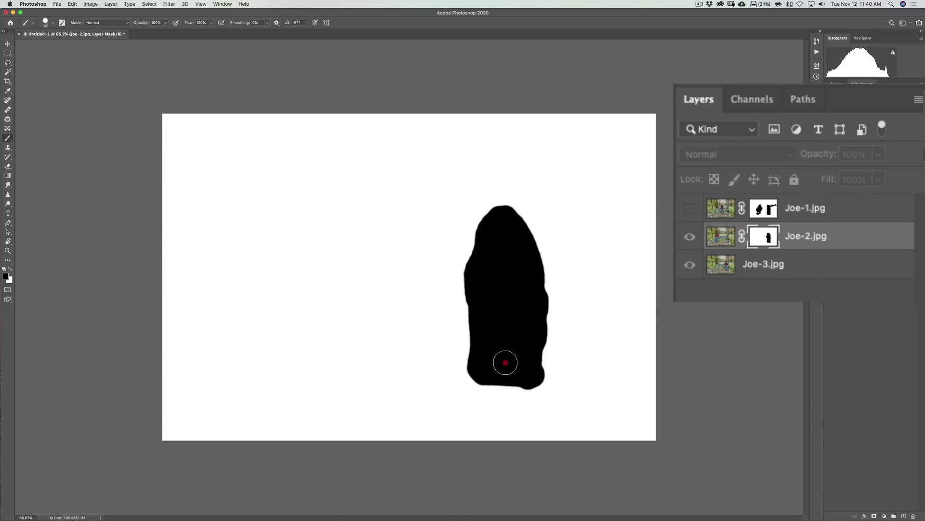
# View Joe-1.jpg's mask and fill the nick in the right figure and the gap between the left figure's legs
pyautogui.press('alt')
pyautogui.keyDown('alt'); pyautogui.click(767, 214); pyautogui.keyUp('alt')
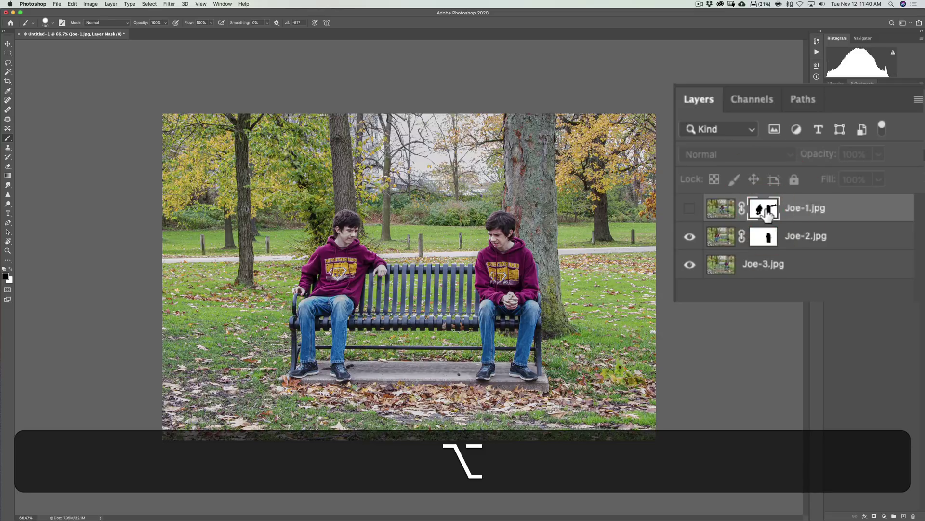
pyautogui.keyDown('alt'); pyautogui.click(766, 212); pyautogui.keyUp('alt')
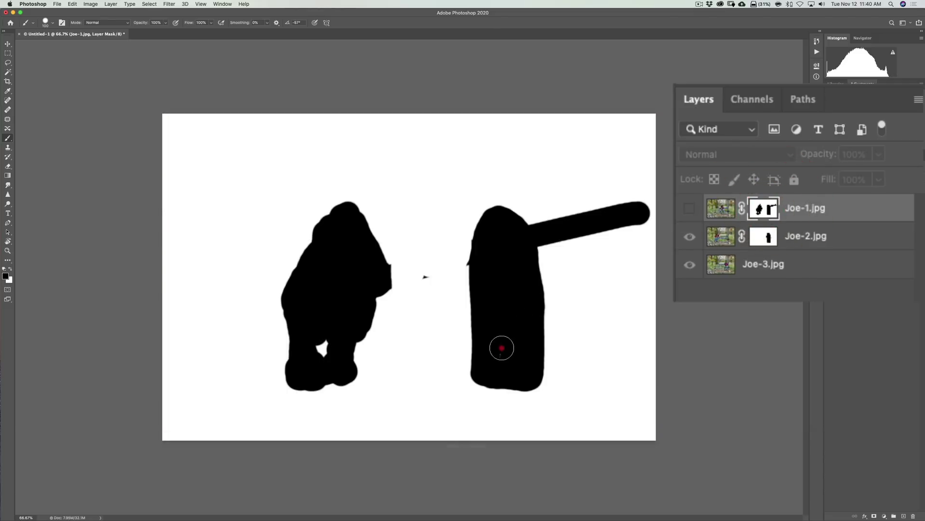
pyautogui.click(501, 348)
pyautogui.moveTo(330, 329)
pyautogui.mouseDown()
pyautogui.moveTo(323, 339)
pyautogui.moveTo(326, 322)
pyautogui.mouseUp()
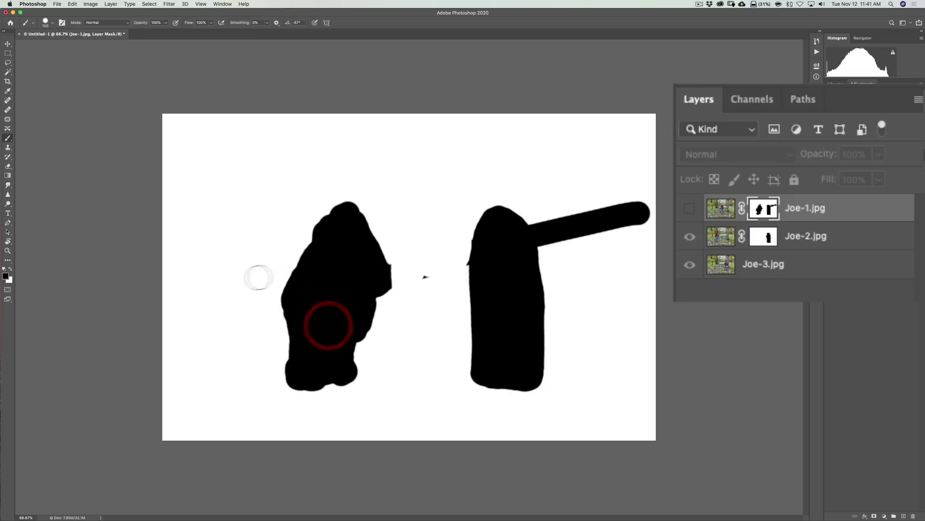
# Paint out the stray bar in Joe-1.jpg's mask with white, then show Joe-1.jpg normally
pyautogui.press('x')
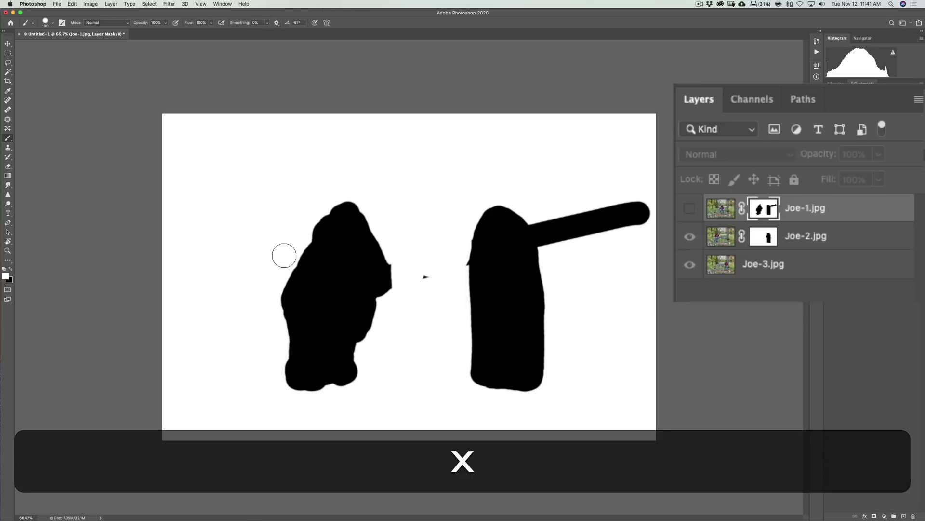
pyautogui.click(431, 270)
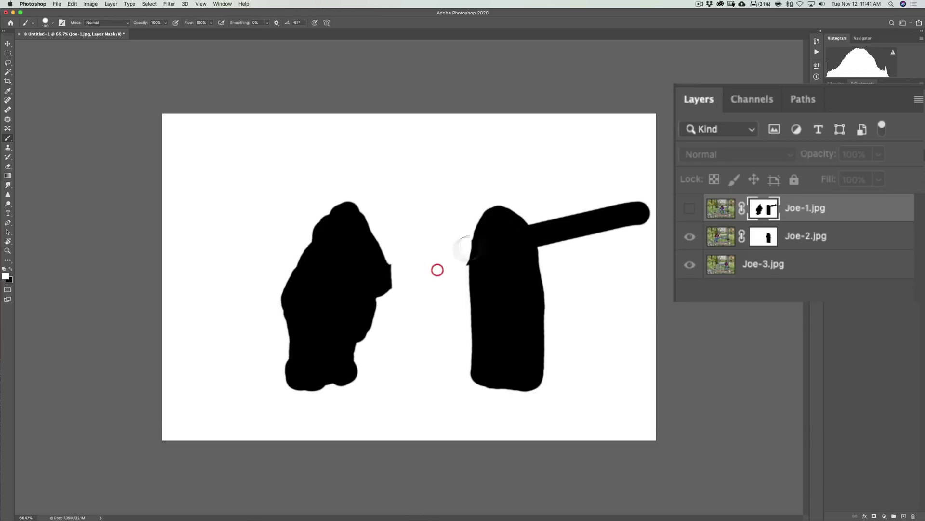
pyautogui.moveTo(644, 197)
pyautogui.mouseDown()
pyautogui.moveTo(645, 216)
pyautogui.moveTo(626, 205)
pyautogui.moveTo(620, 234)
pyautogui.moveTo(603, 209)
pyautogui.moveTo(583, 242)
pyautogui.moveTo(572, 238)
pyautogui.moveTo(562, 250)
pyautogui.moveTo(576, 213)
pyautogui.moveTo(558, 215)
pyautogui.moveTo(555, 239)
pyautogui.moveTo(542, 218)
pyautogui.moveTo(553, 234)
pyautogui.mouseUp()
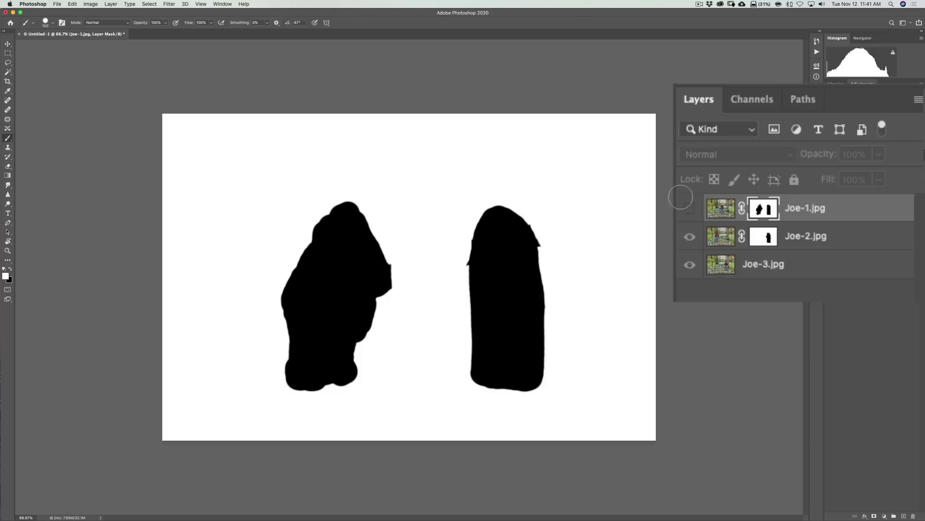
pyautogui.click(691, 210)
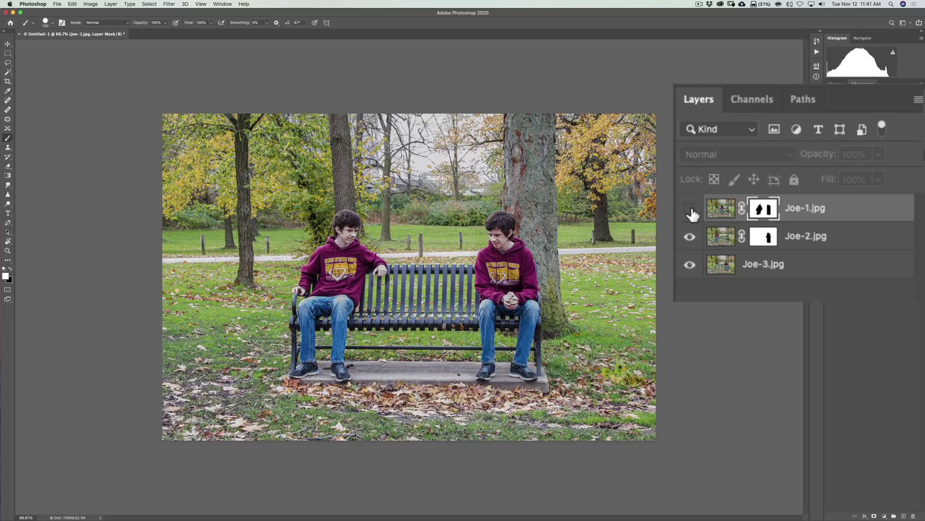
pyautogui.click(690, 208)
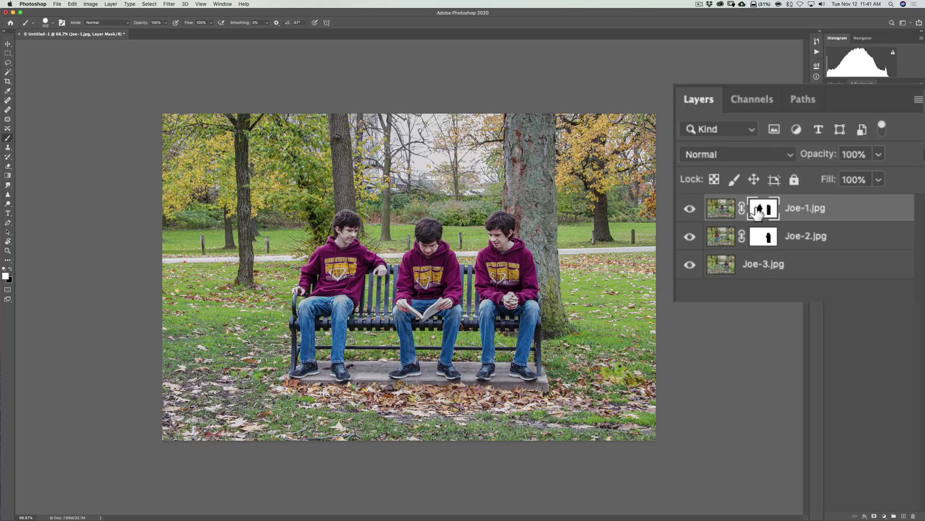